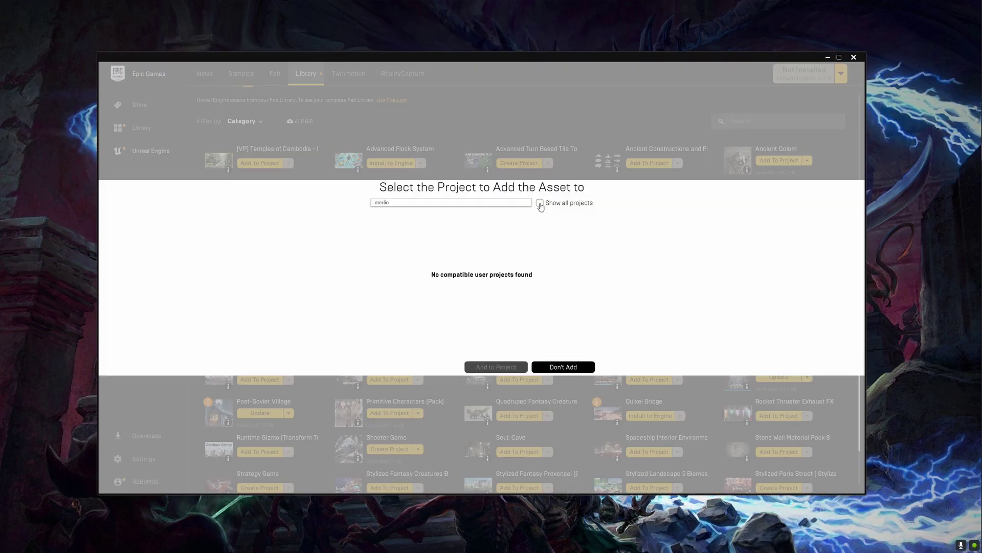
Show all projects and choose MerlinSDK as the project to add the asset to, with version 5.3
click(540, 203)
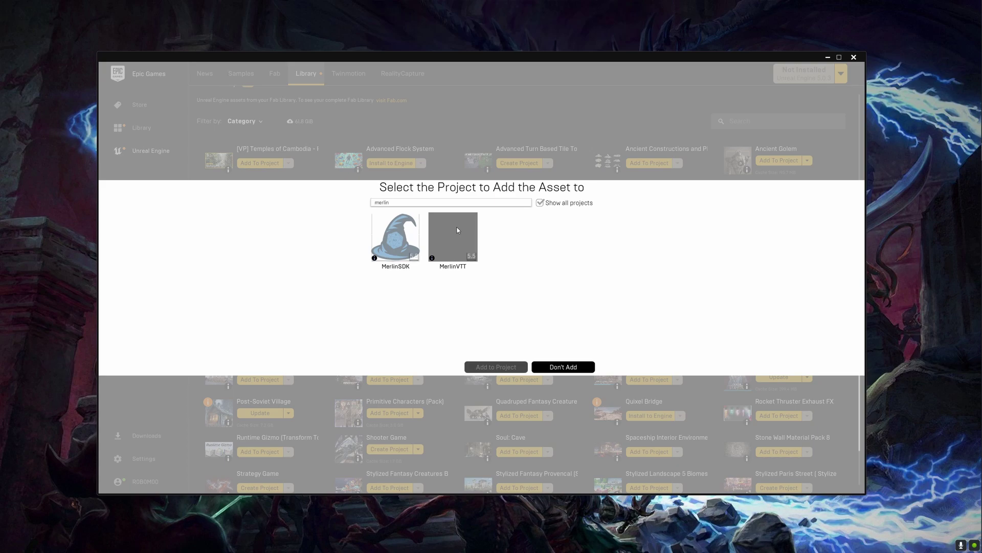
click(400, 239)
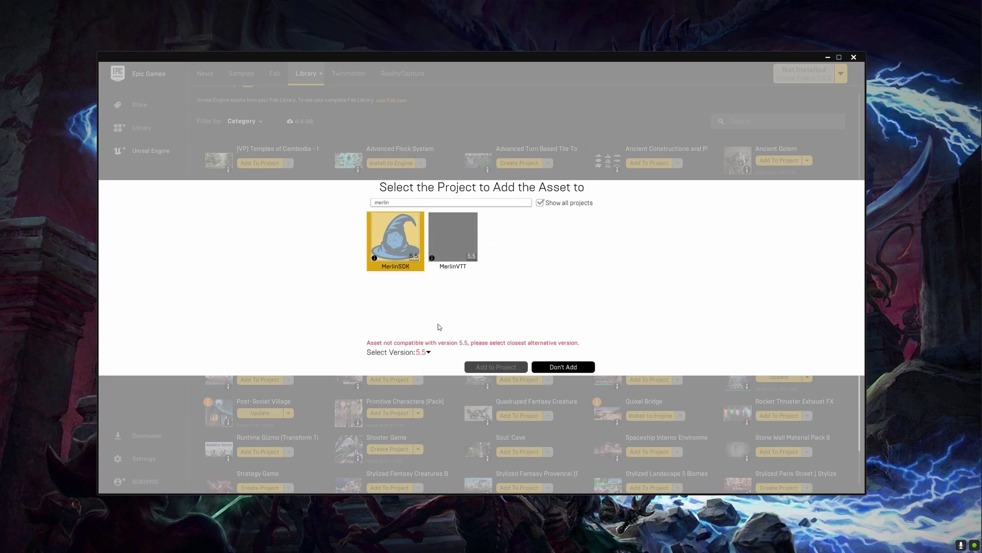
click(419, 353)
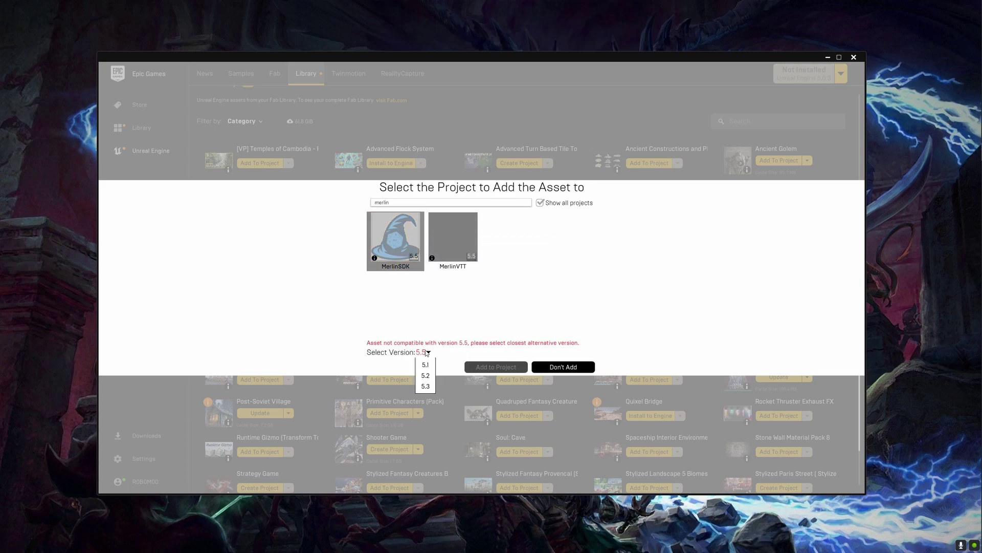
click(426, 385)
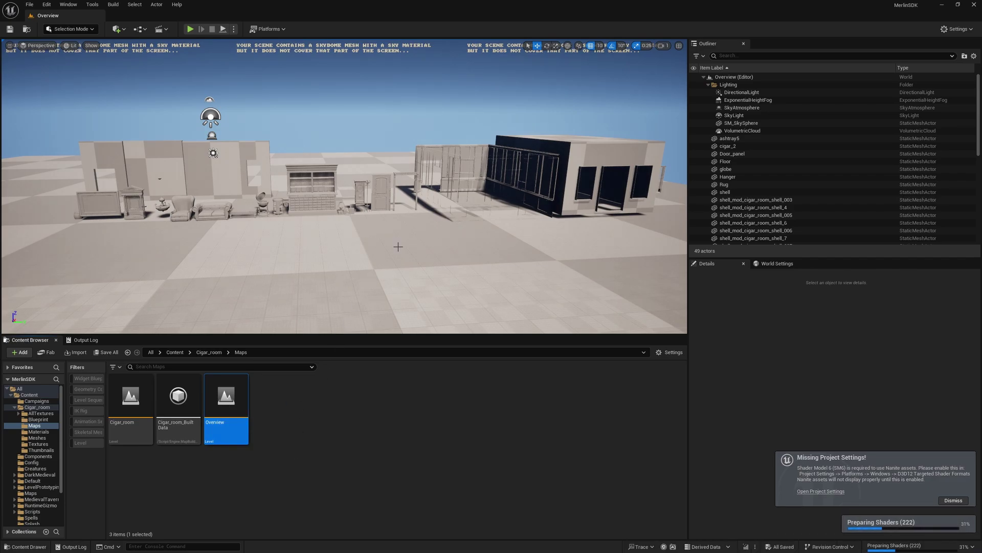
Look over the meshes in the Overview level and open the Cigar_room content folder
mouse_move(397, 245)
right_down()
mouse_move(341, 217)
mouse_move(383, 227)
mouse_move(422, 284)
mouse_move(391, 248)
right_up()
key(w)
key(s)
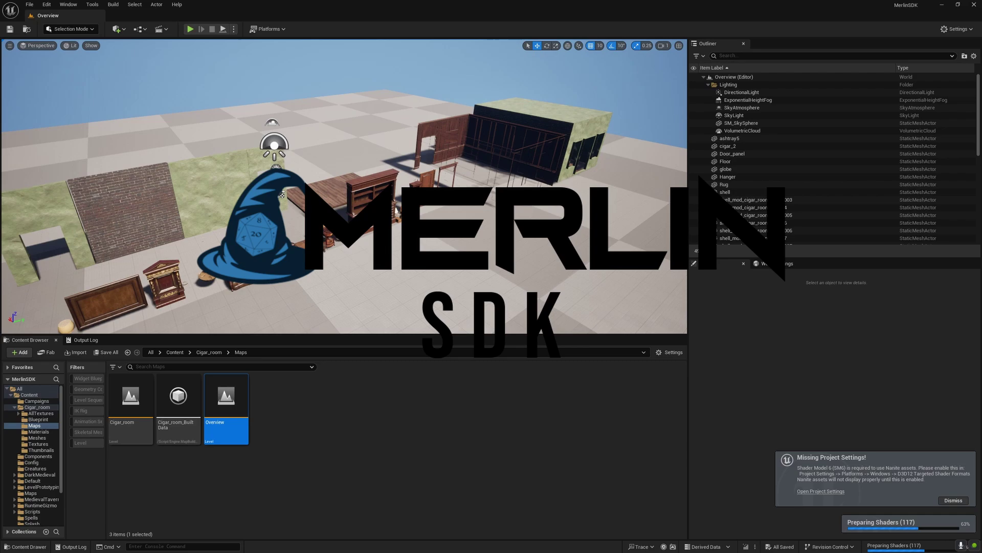
click(209, 352)
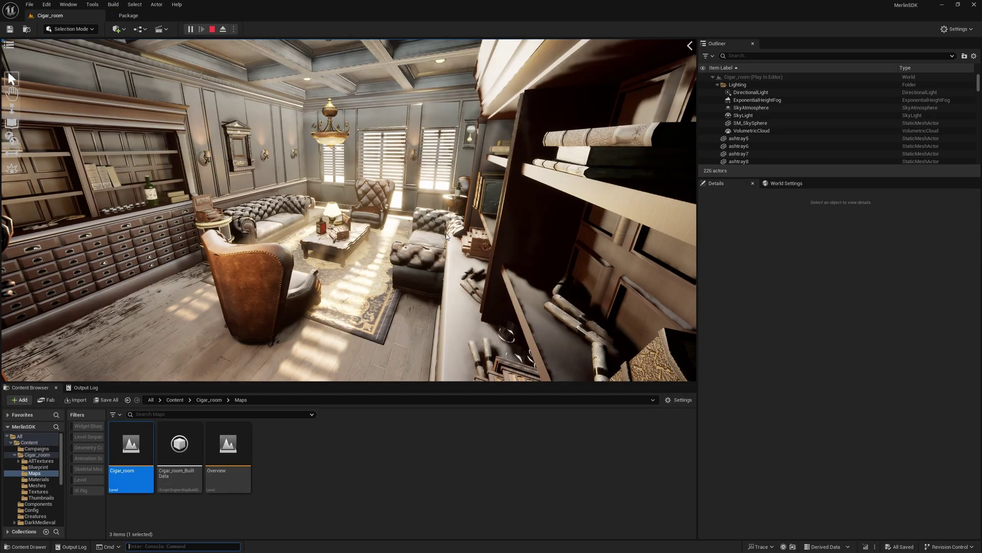
Explore the Cigar_room level in play mode and move the leather armchair in the foreground
click(446, 236)
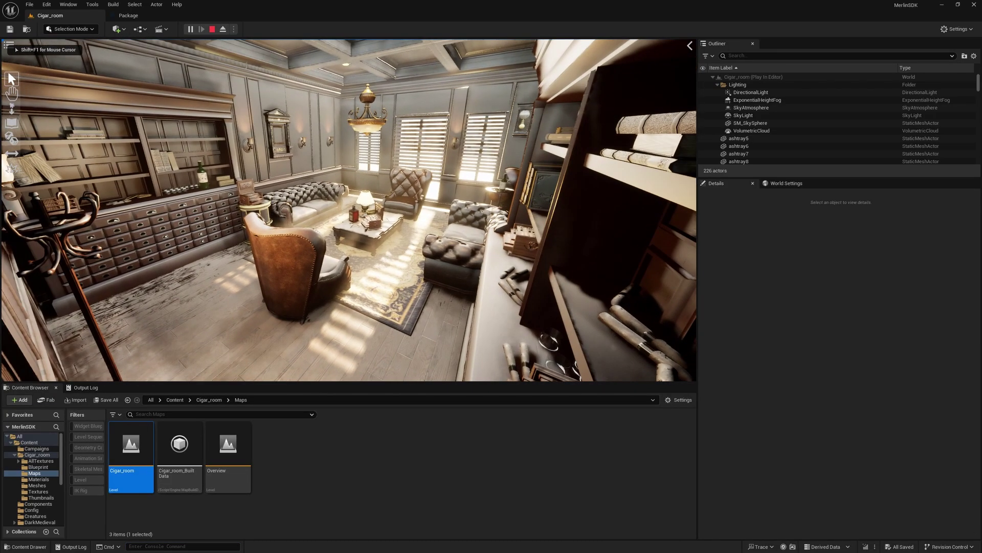
key(w)
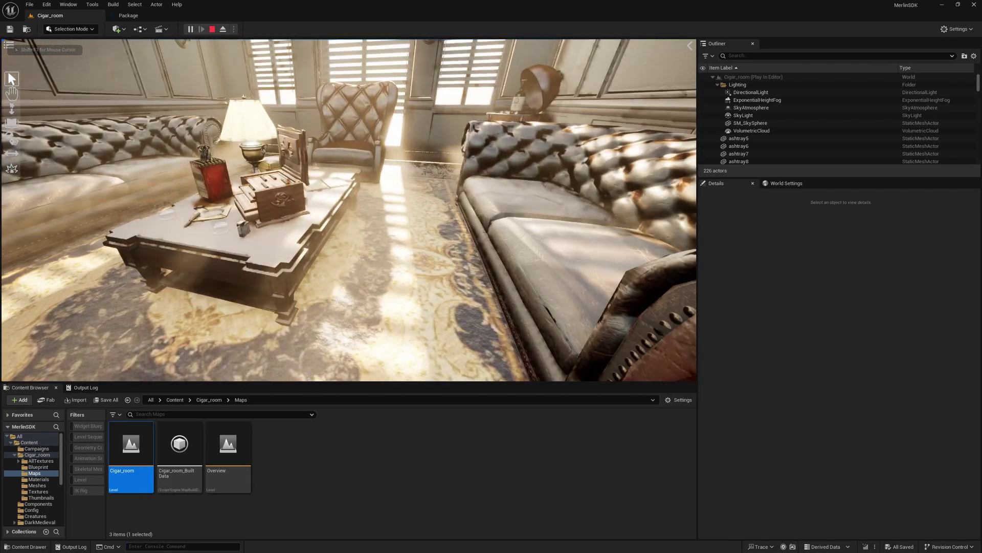
key(s)
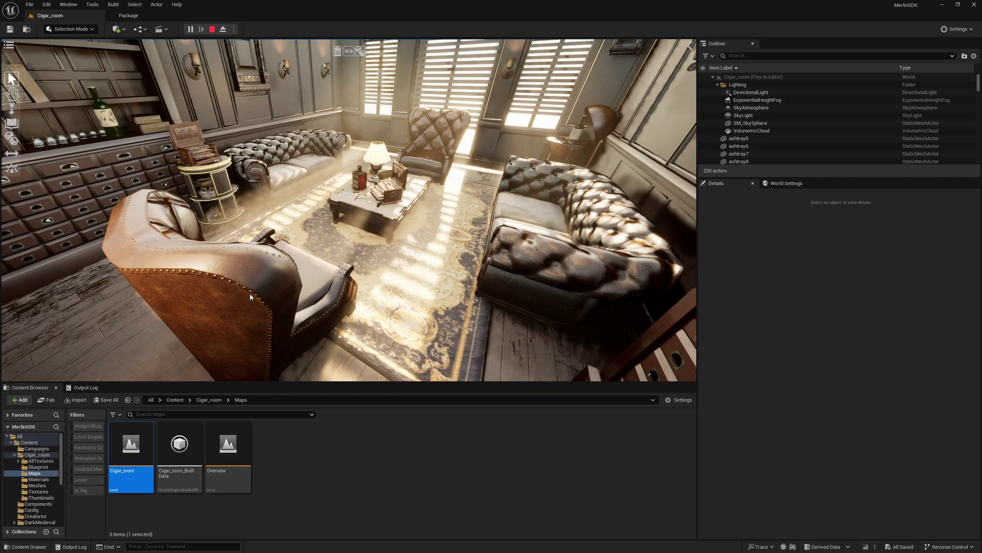
click(289, 281)
drag(289, 281, 228, 305)
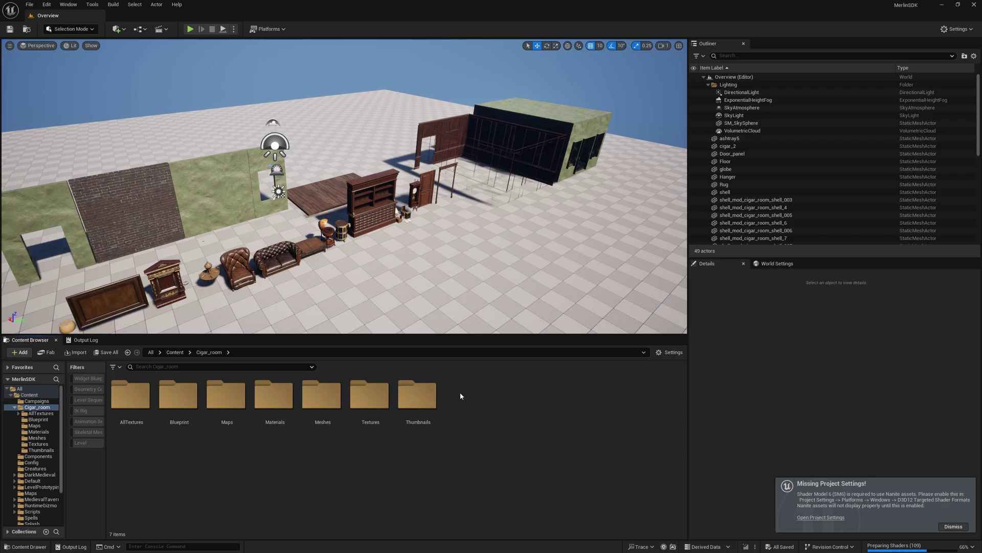
Create a Merlin package asset in the Cigar_room folder and have it find all assets in that directory
right_click(753, 243)
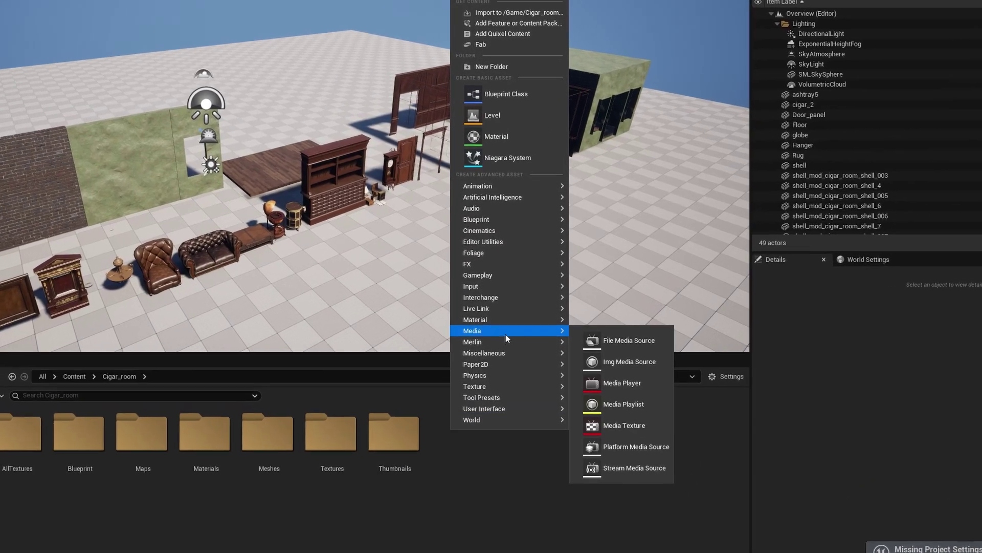
mouse_move(491, 328)
click(638, 389)
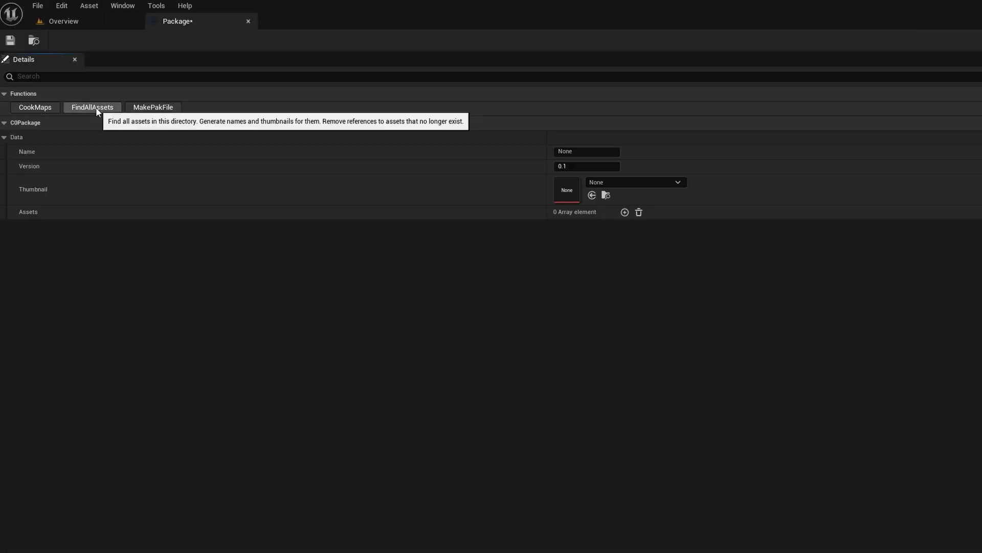
click(97, 110)
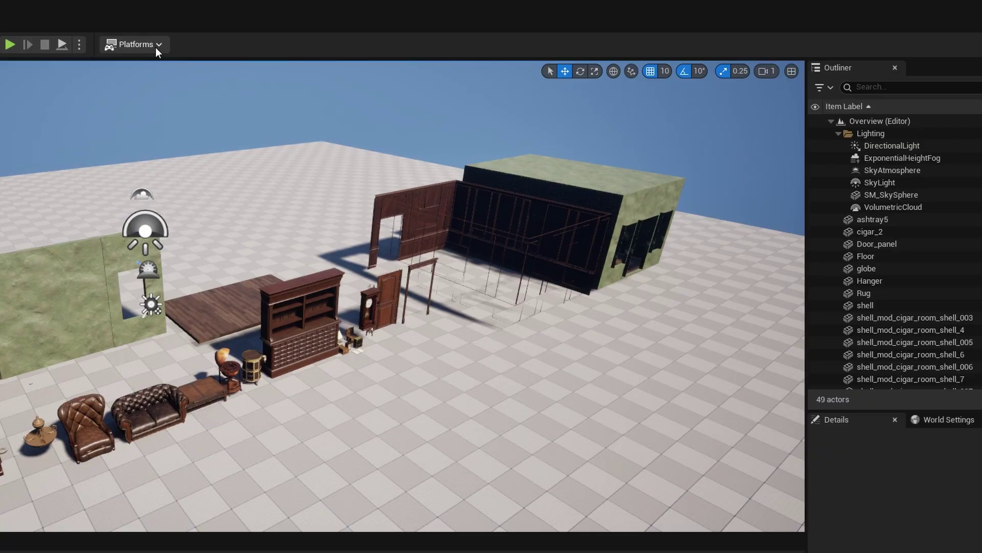
Cook the project's content for Windows and make the pak file for the Cigar Room package
click(155, 47)
mouse_move(230, 231)
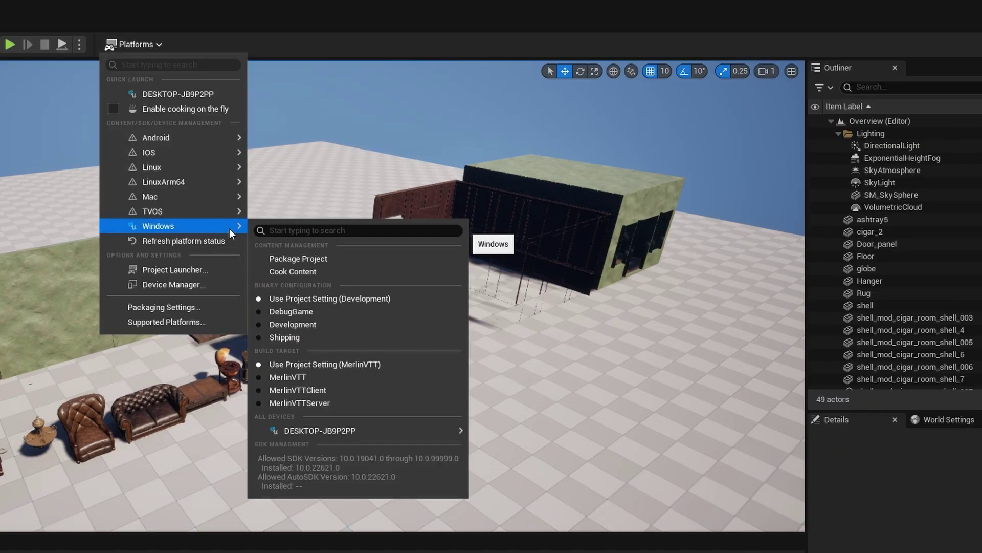
click(293, 271)
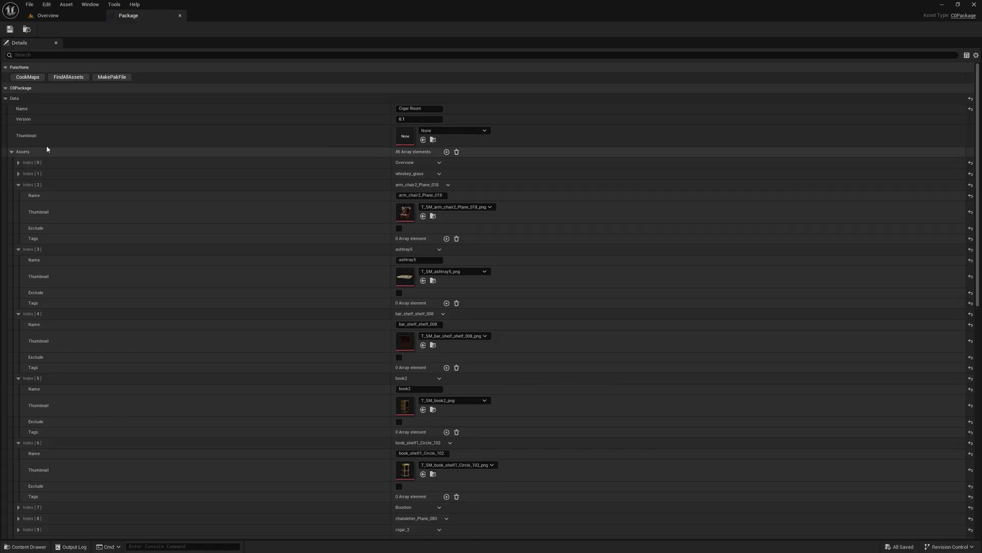
click(117, 77)
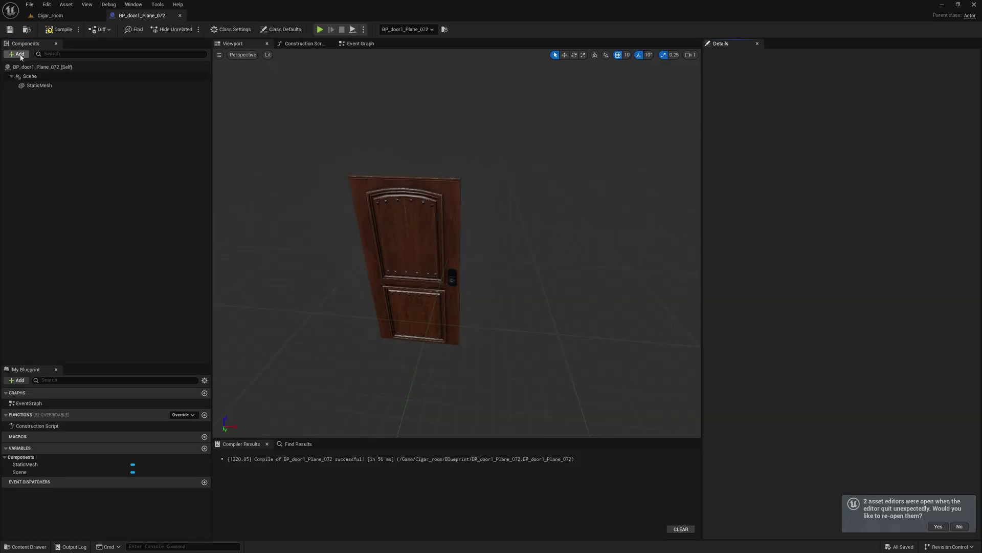
Add a BP_DoorComponent to the BP_door1_Plane_072 blueprint, keeping its default name
click(18, 54)
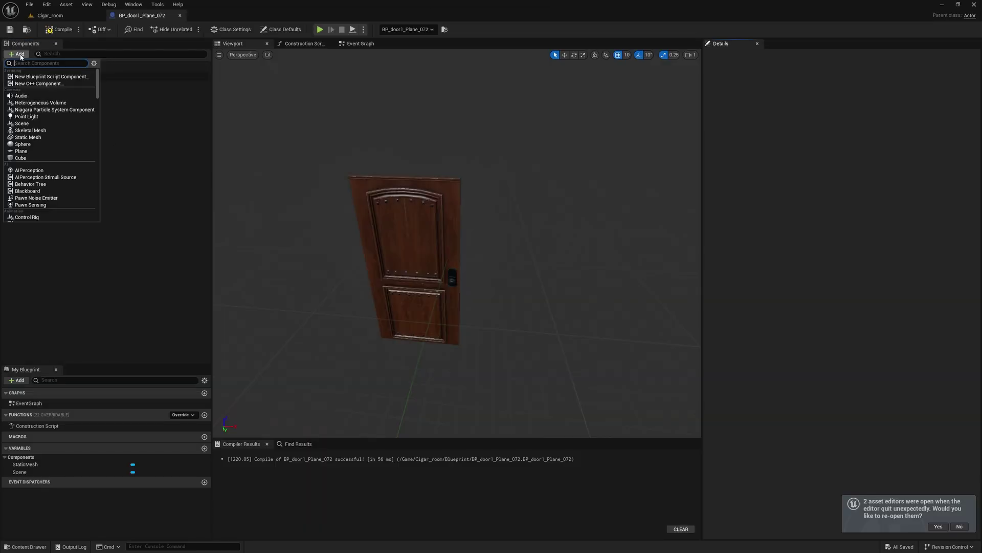
text(door)
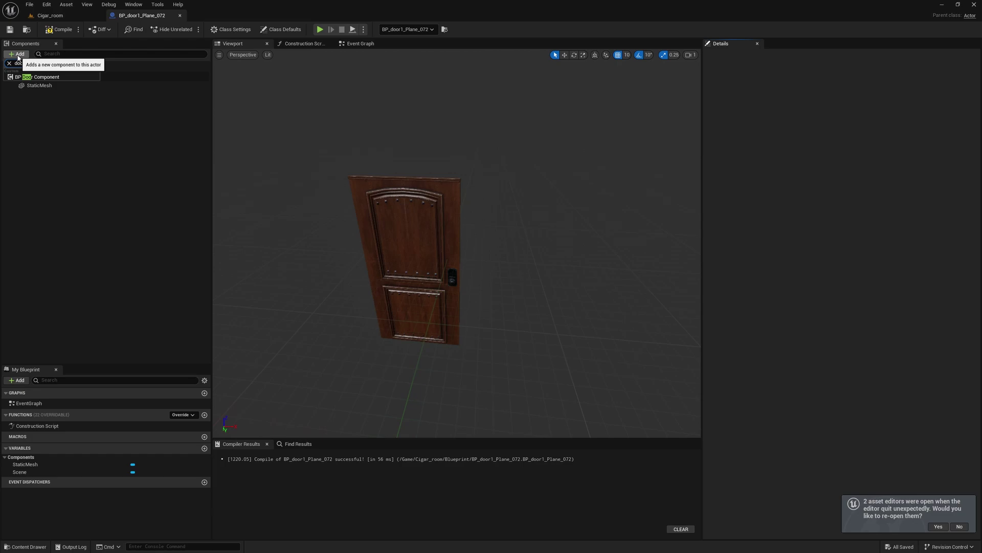
key(Return)
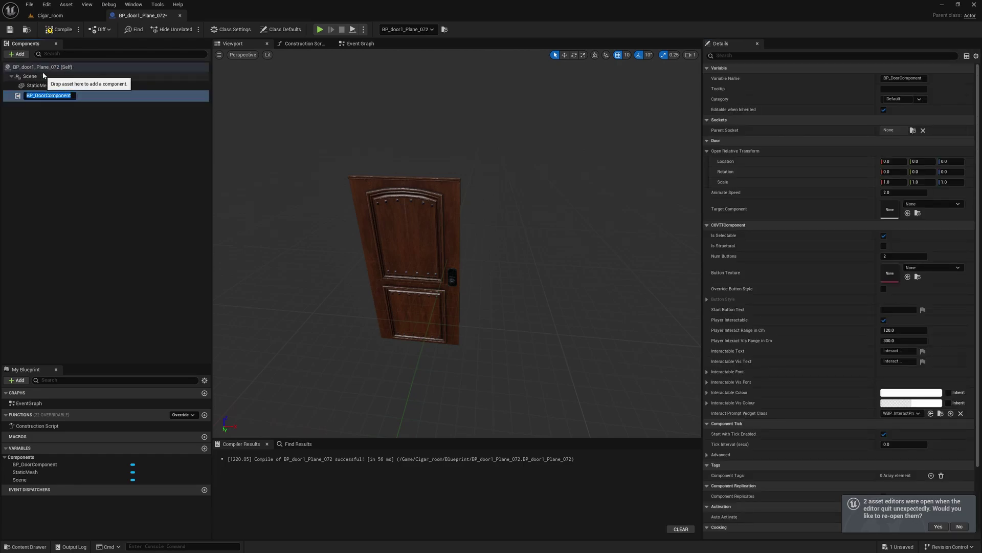
click(33, 117)
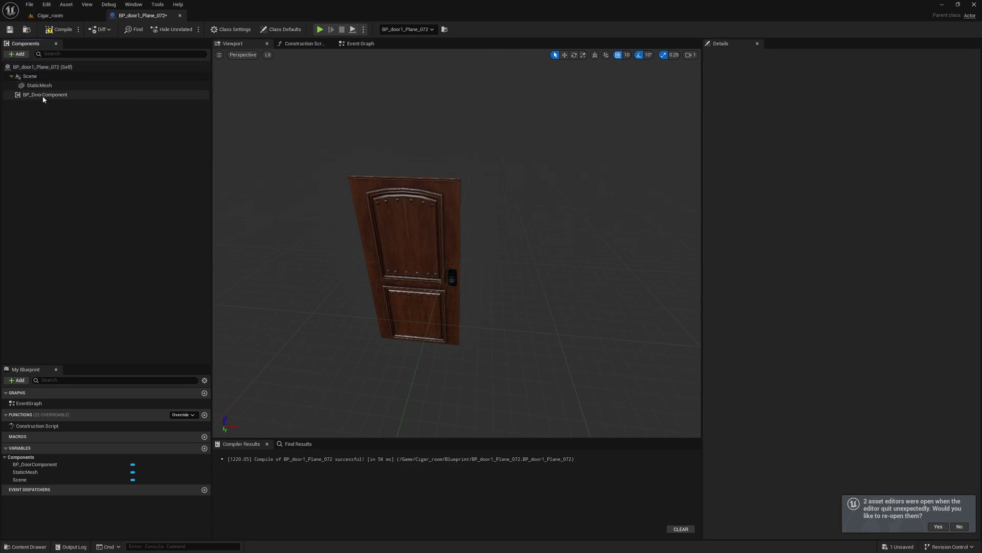
Set the Z rotation of the door component's Open Relative Transform to 90
click(43, 96)
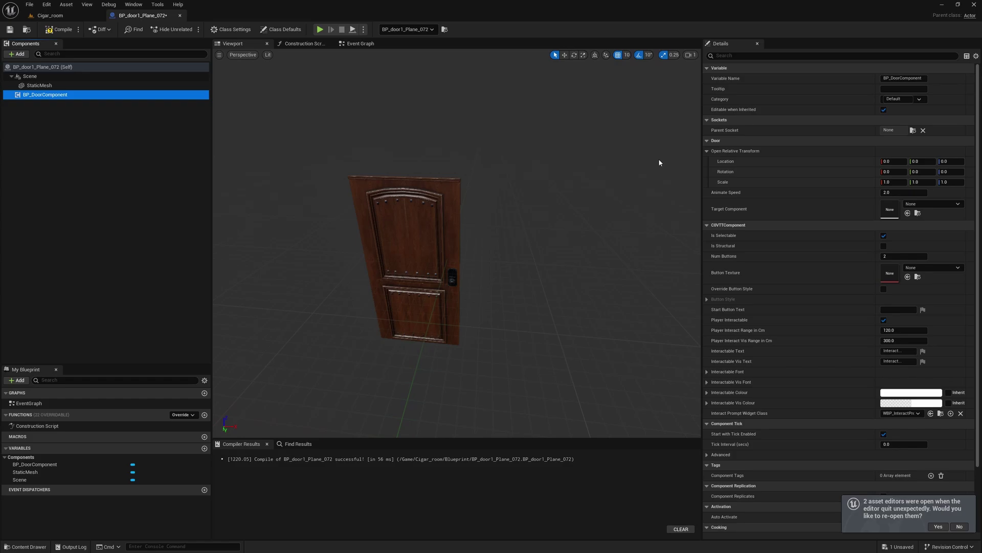
click(947, 173)
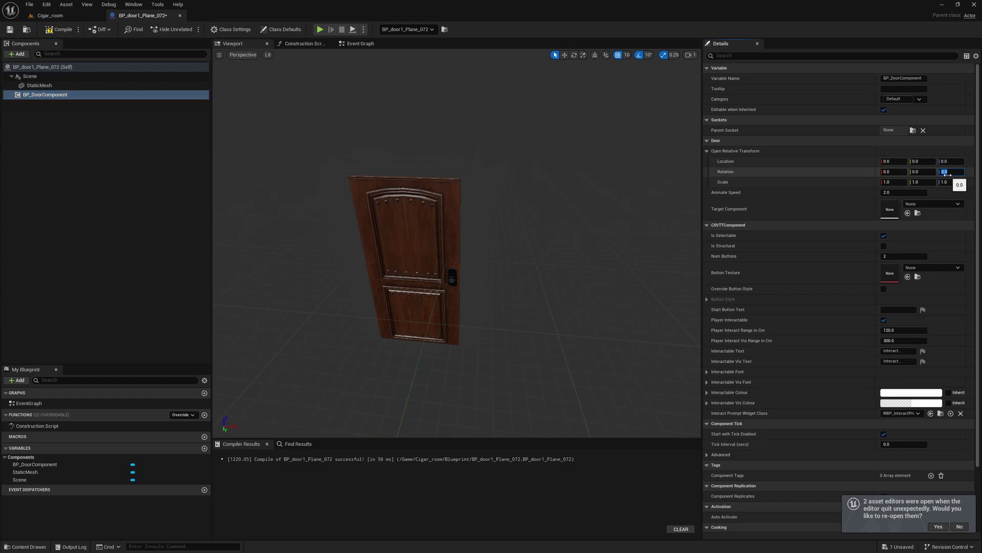
text(90)
key(Return)
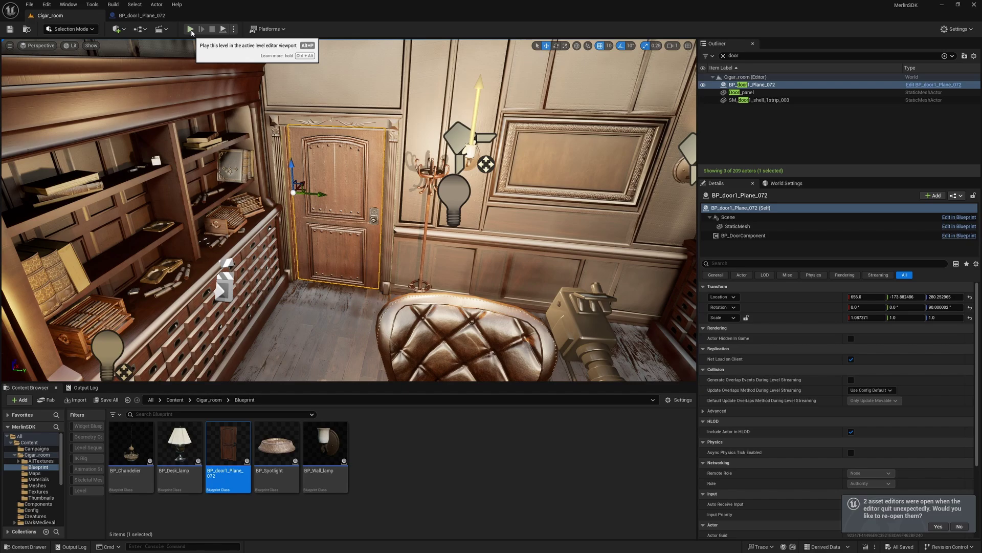
Play the Cigar_room level and test opening and closing the door
click(190, 29)
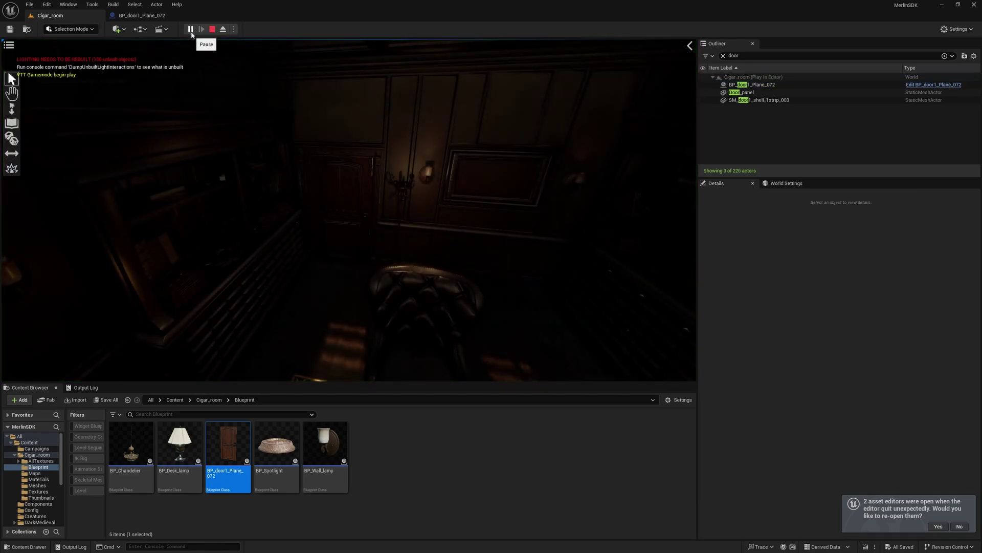
click(339, 203)
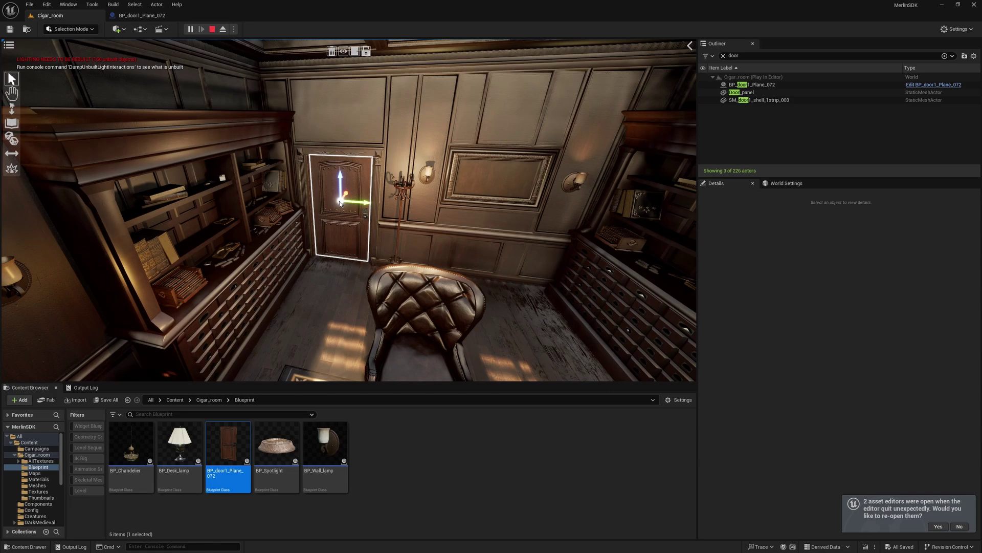
click(356, 52)
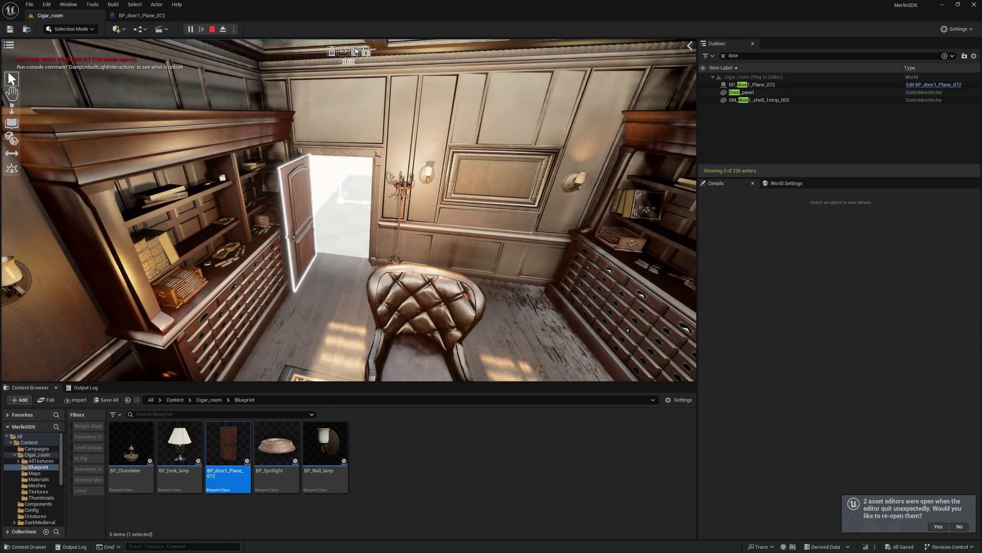
click(356, 51)
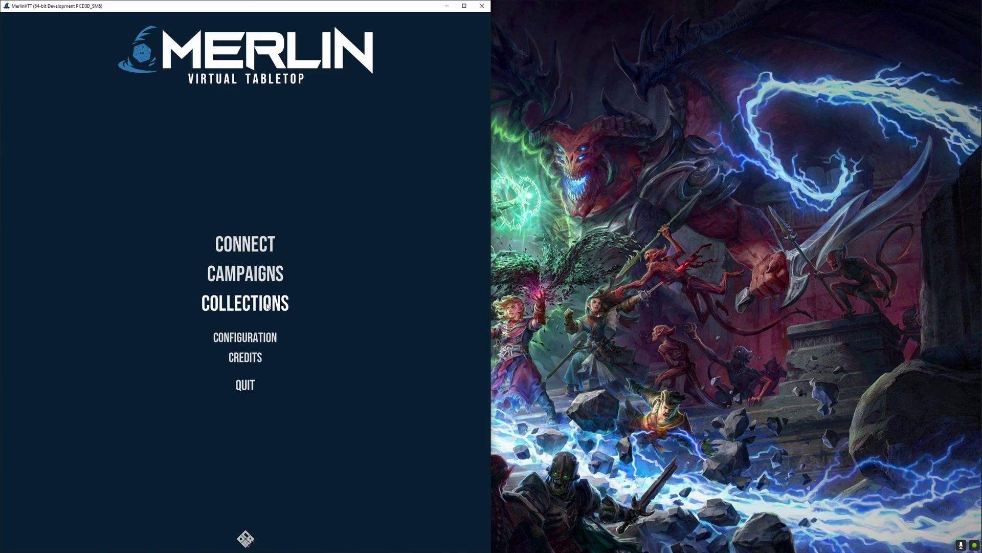
Browse the Cigar Room package's assets in MerlinVTT's collections
click(267, 306)
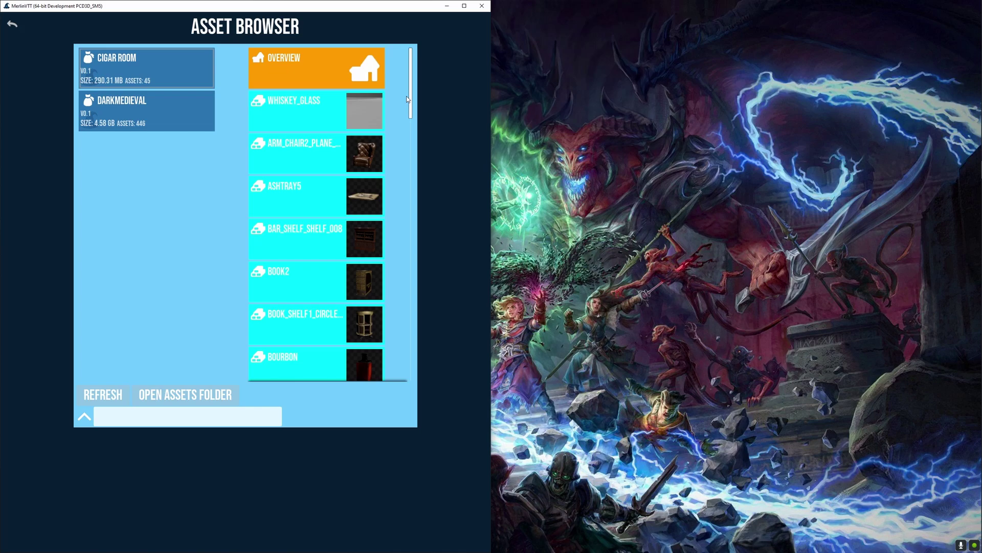
drag(411, 84, 423, 266)
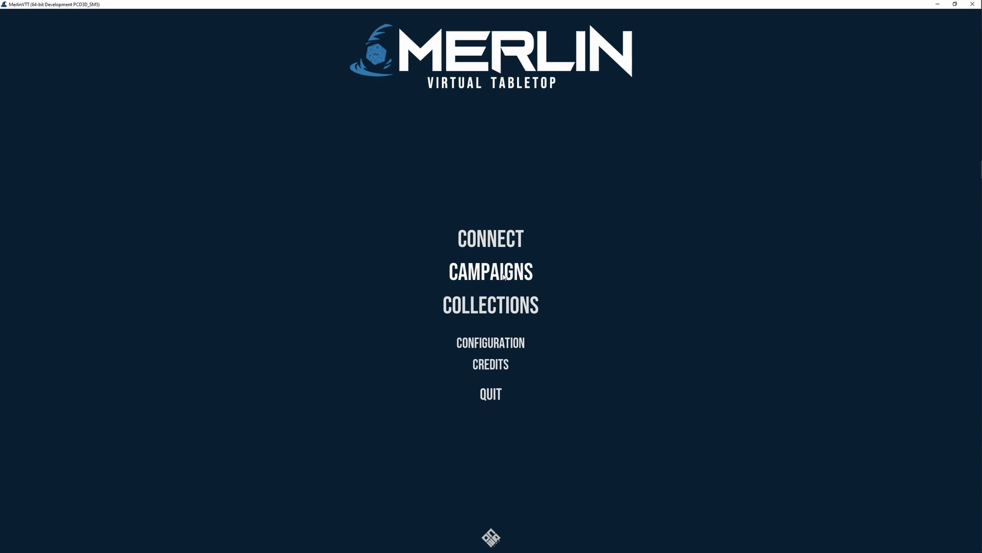
Add the CigarRoom and DarkMedieval packages to the new campaign
click(503, 276)
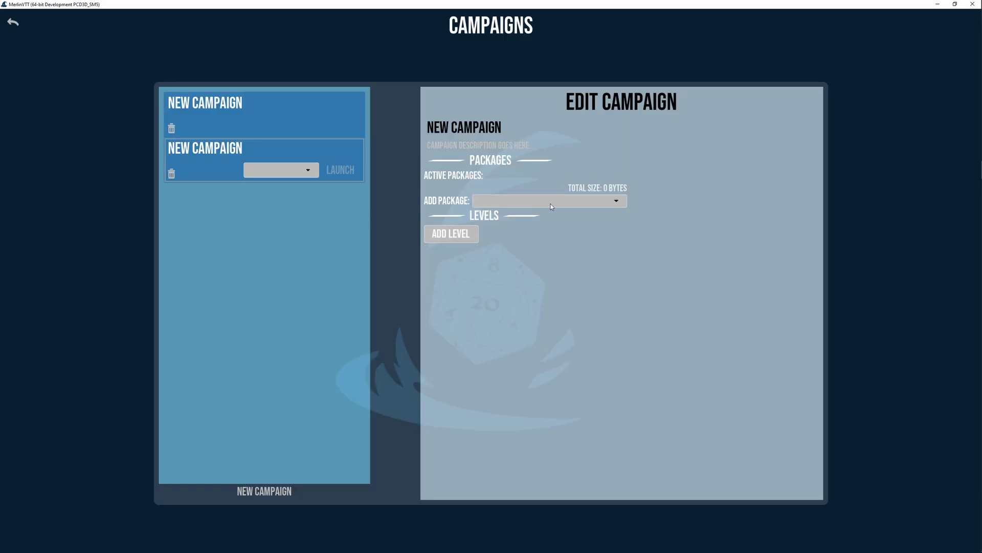
click(572, 202)
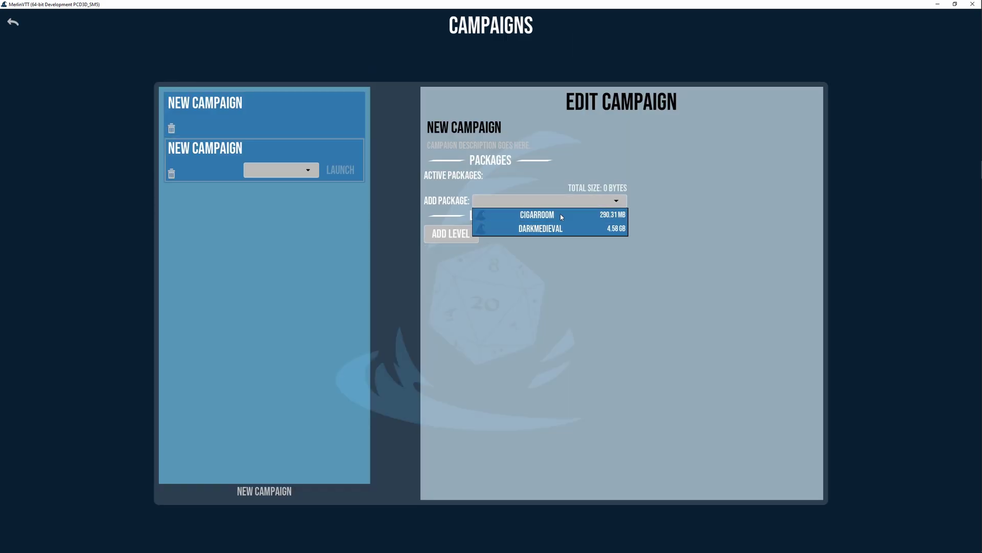
click(563, 214)
click(590, 206)
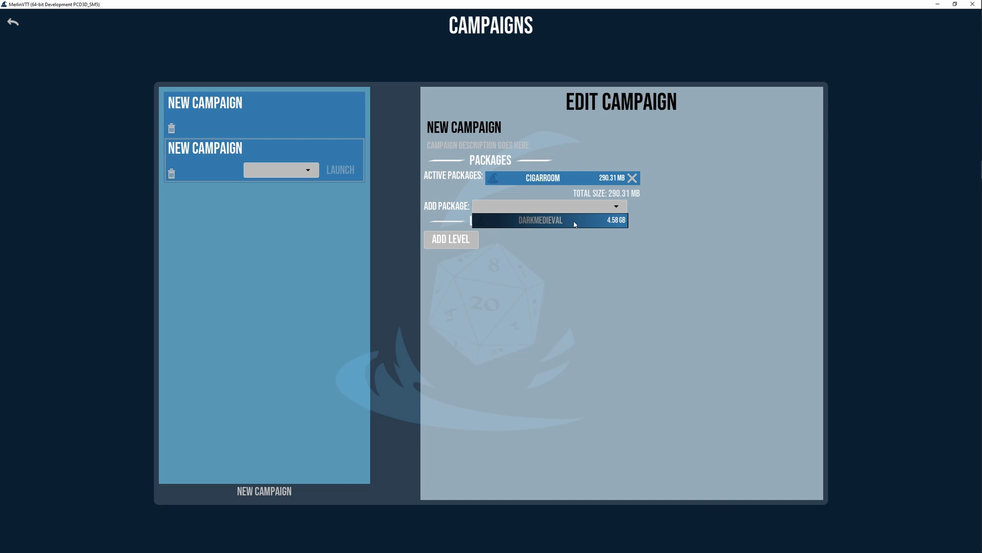
click(570, 219)
Set the new level's base level to Cigar_Room and launch the campaign on that level
click(585, 278)
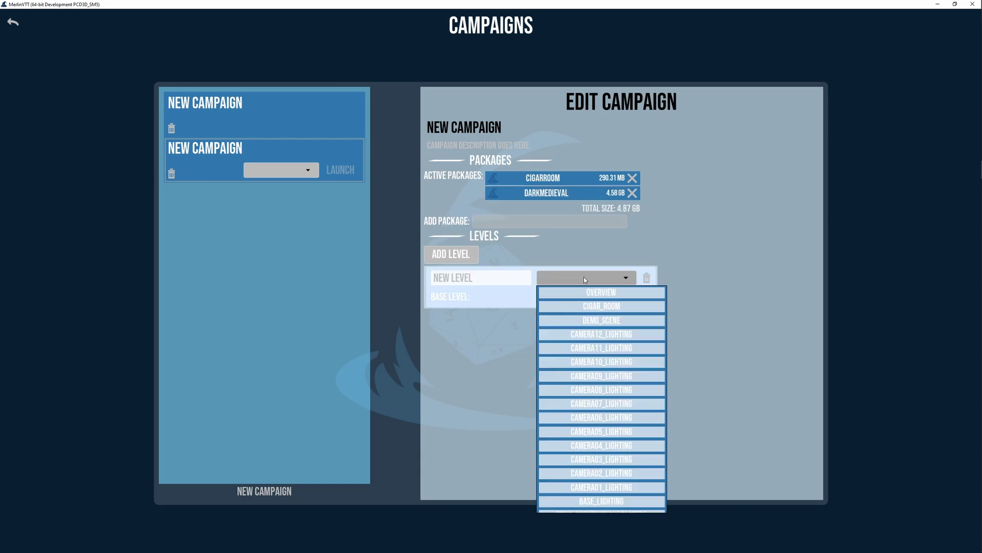
click(596, 307)
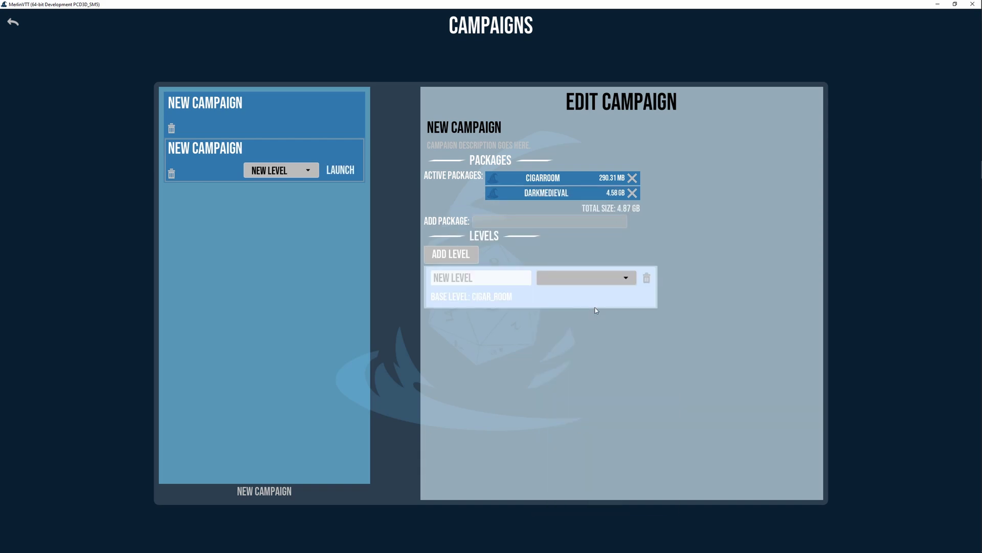
click(340, 171)
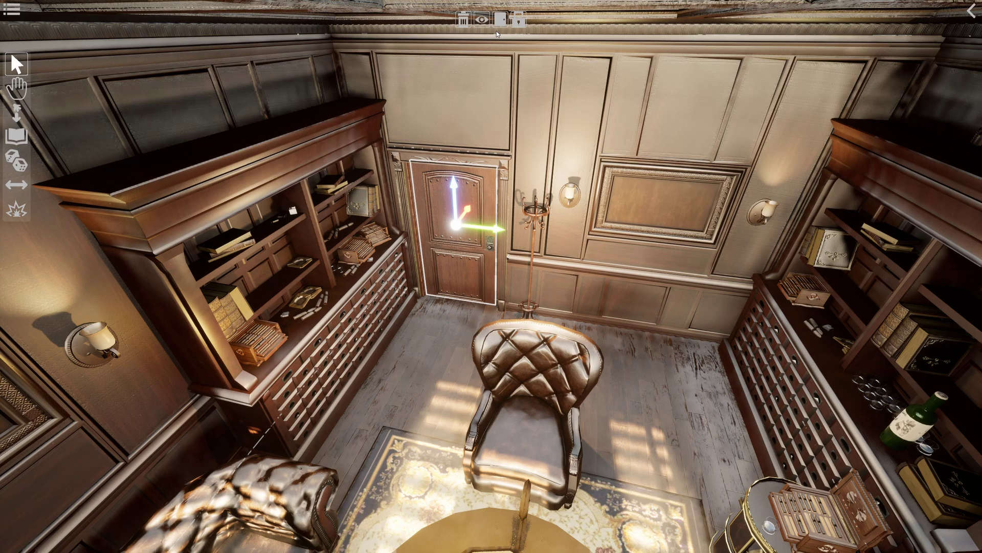
Toggle the selected Cigar Room door's interaction
click(498, 26)
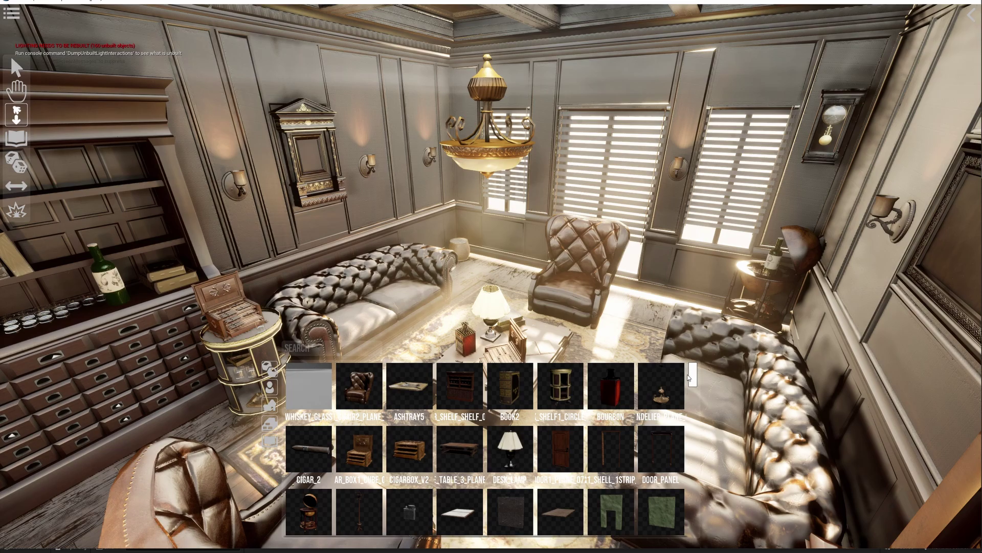
Place the stone Walls_ChimneyBottom asset from the asset library over the sofa beside the coffee table
scroll(686, 399, down, 10)
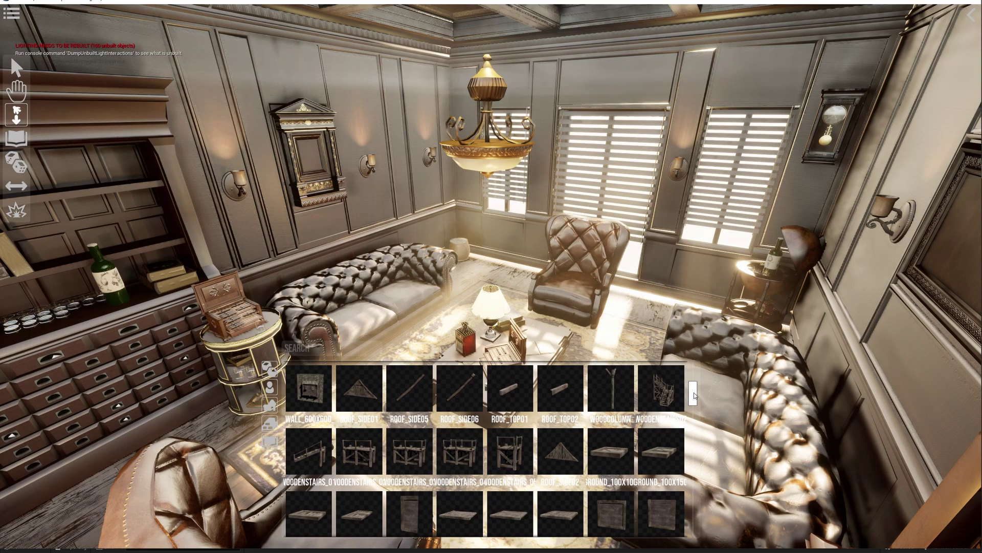
click(666, 481)
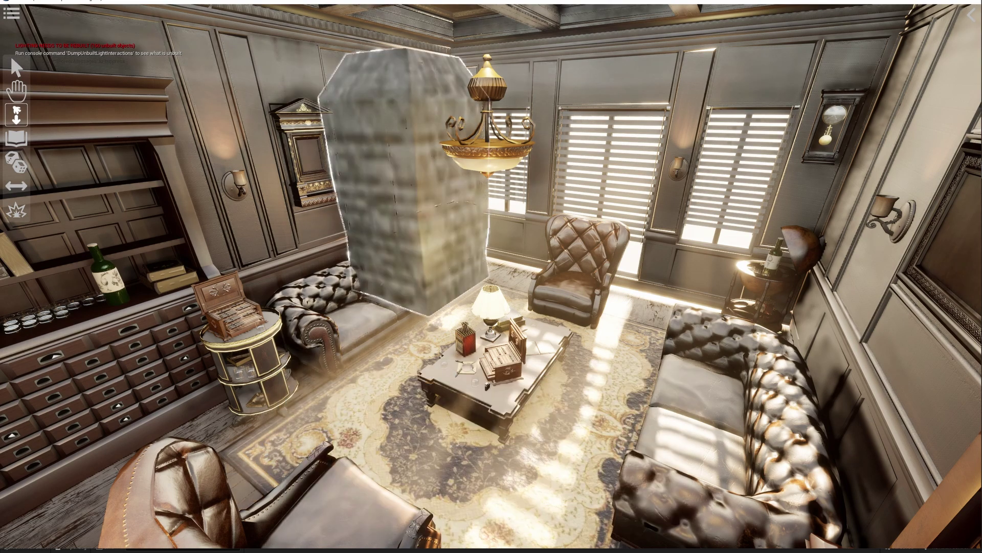
click(369, 340)
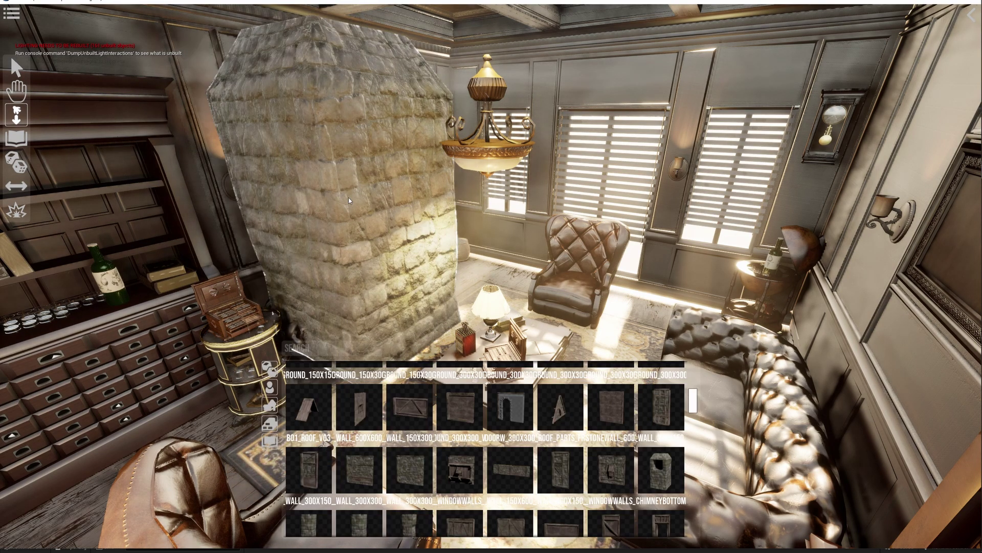
Place the wooden Stair_300 asset from the asset library in front of the windows, beside the armchair
drag(696, 412, 700, 427)
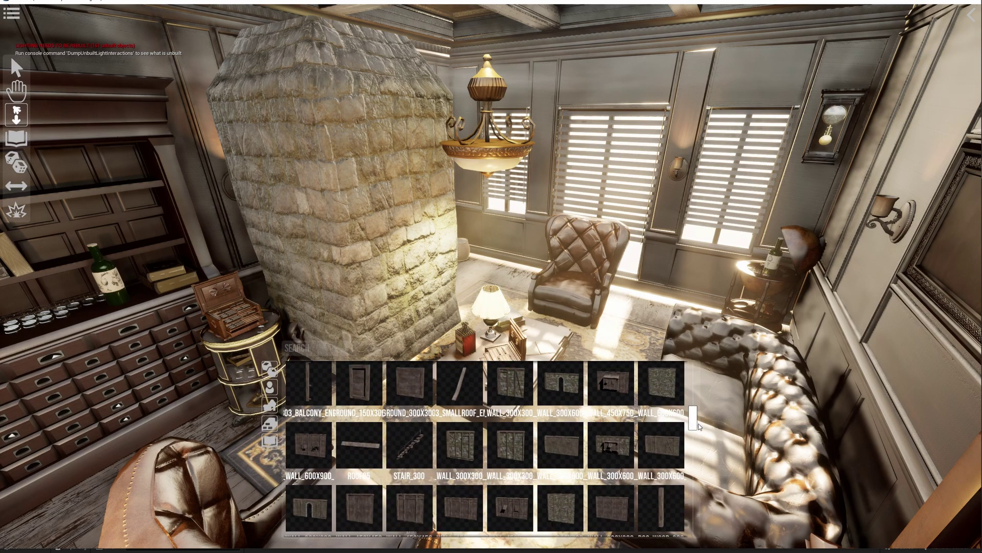
click(410, 445)
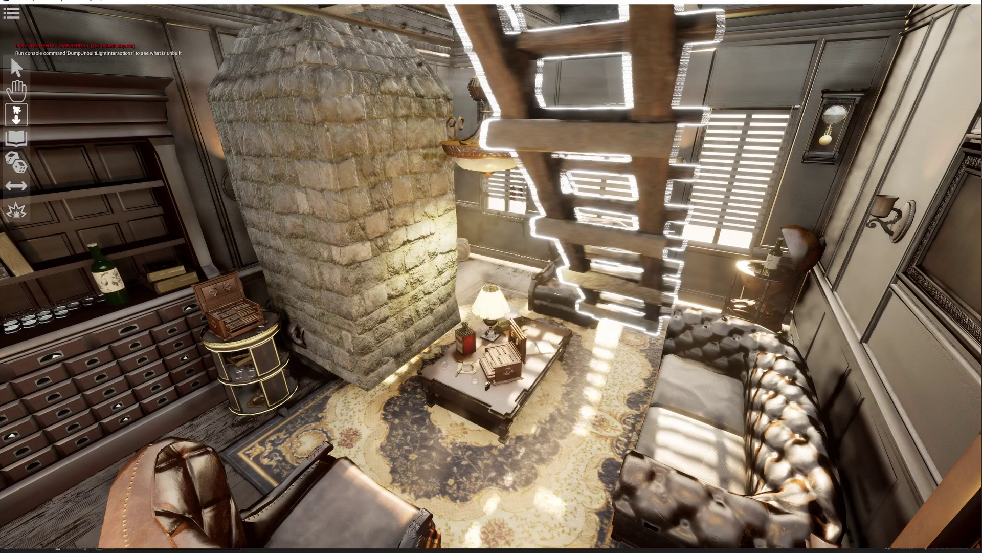
click(568, 304)
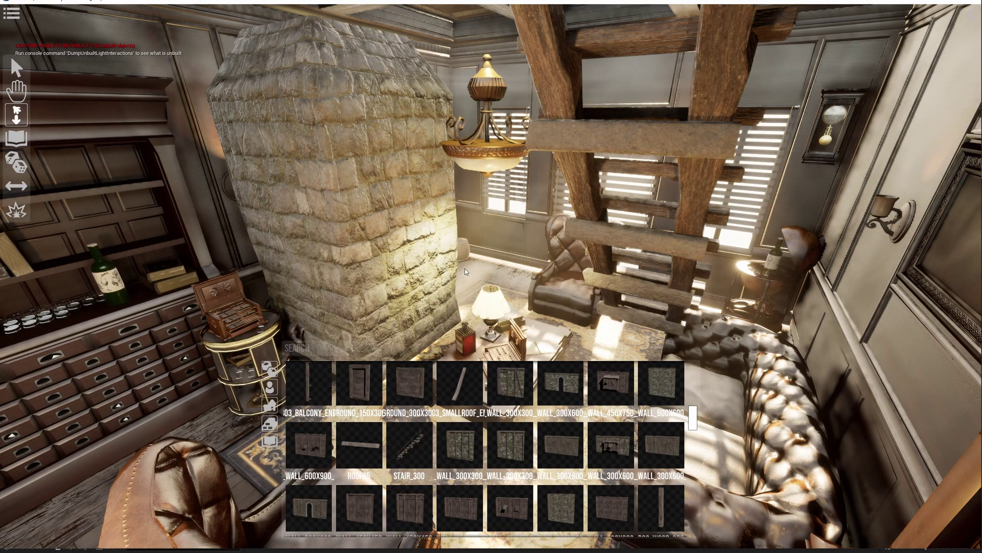
mouse_move(466, 271)
right_down()
mouse_move(644, 298)
mouse_move(461, 273)
right_up()
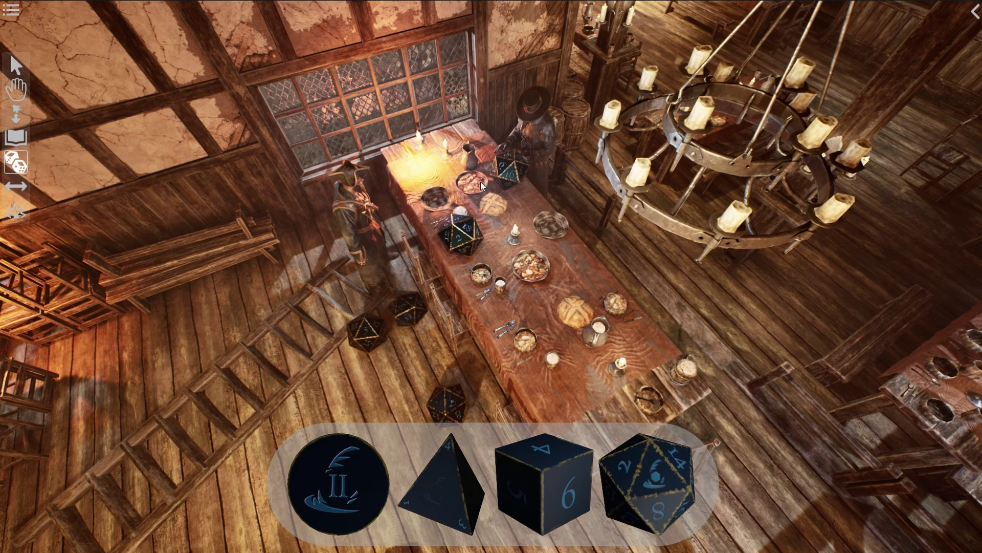
Roll three d20 dice (3d20) onto the tavern's dining table
triple_click(658, 481)
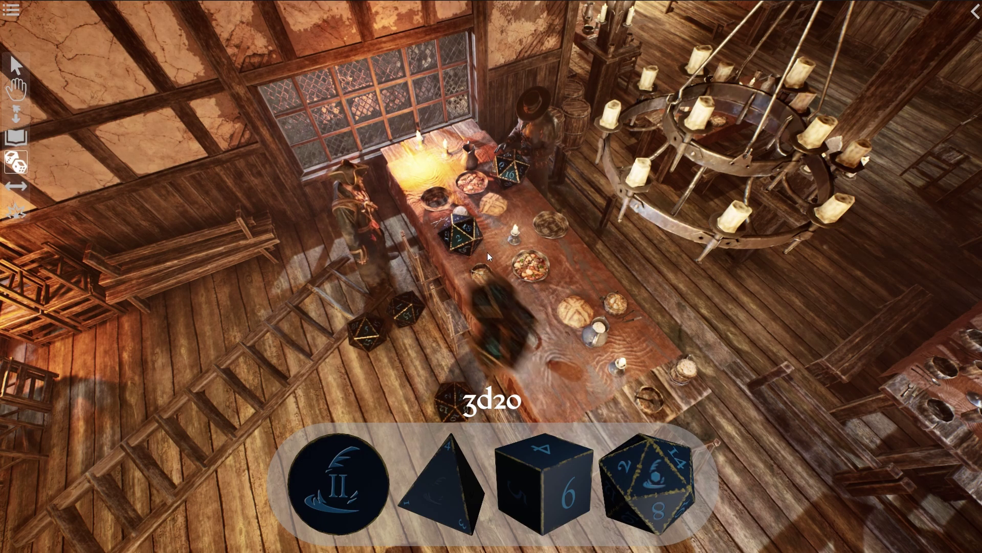